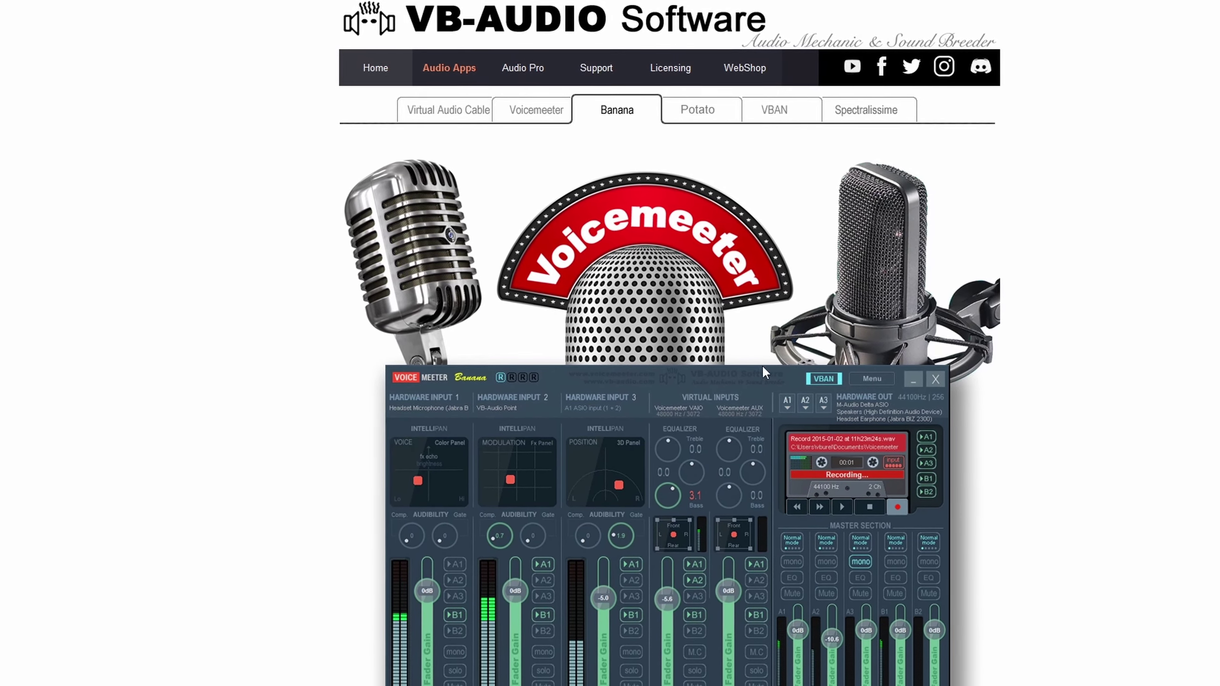
Step: Go to the Virtual Audio Cable product page on vb-audio.com
{"action": "left_click", "coordinate": [427, 116]}
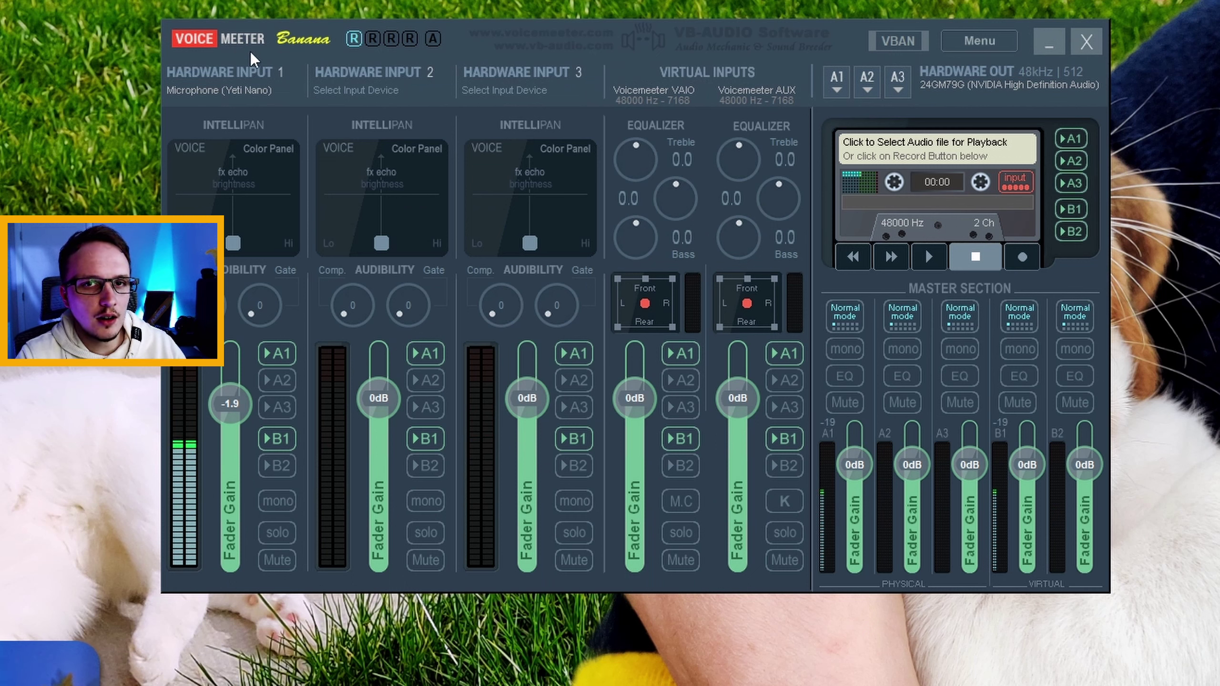
{"action": "left_click", "coordinate": [277, 91]}
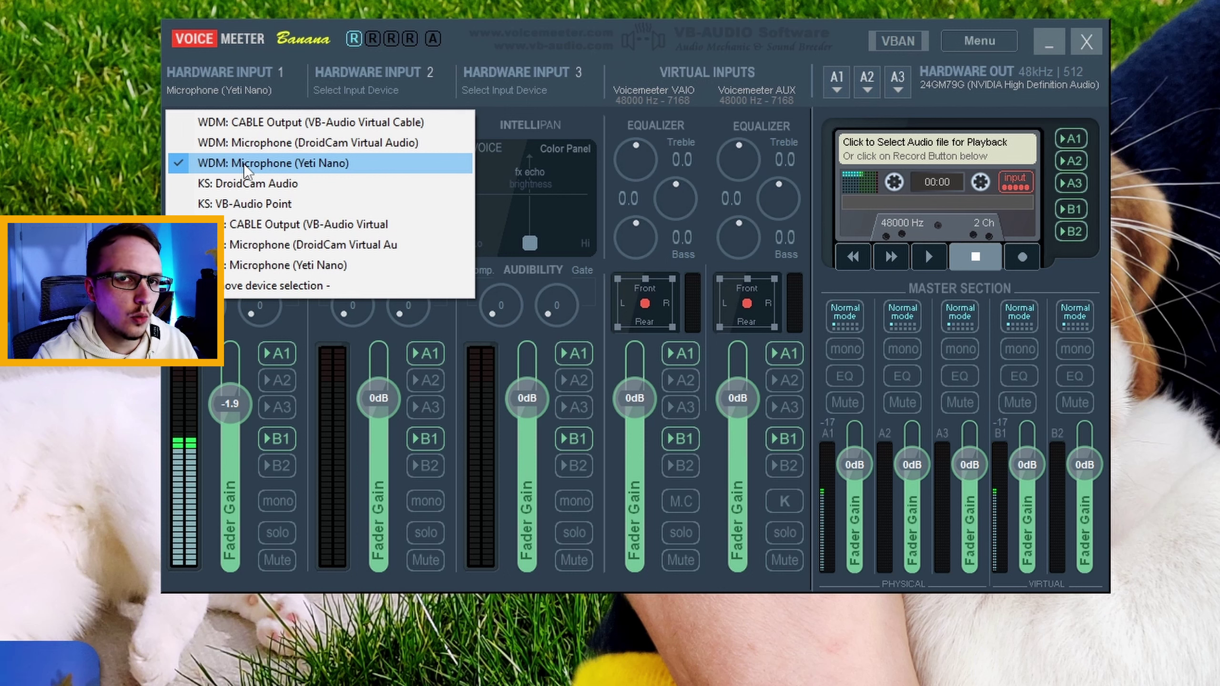
{"action": "left_click", "coordinate": [305, 264]}
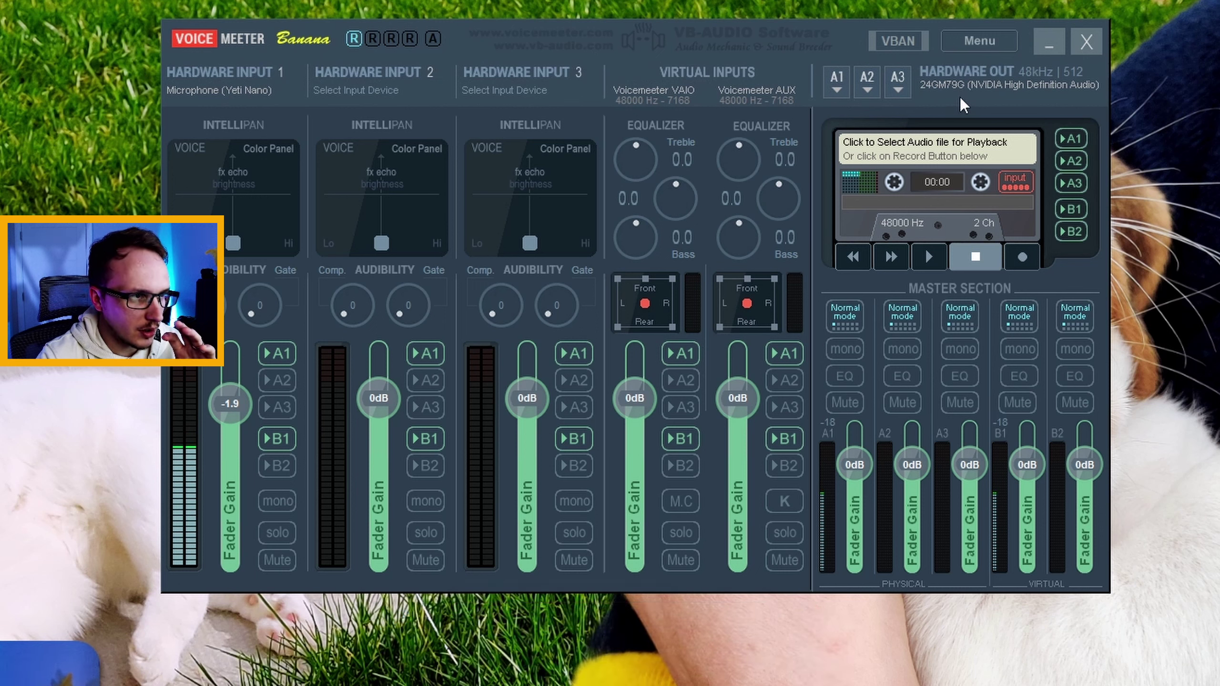
Step: Route the A1 hardware output to MME: CABLE Input (VB-Audio Virtual Cable)
{"action": "left_click", "coordinate": [848, 90]}
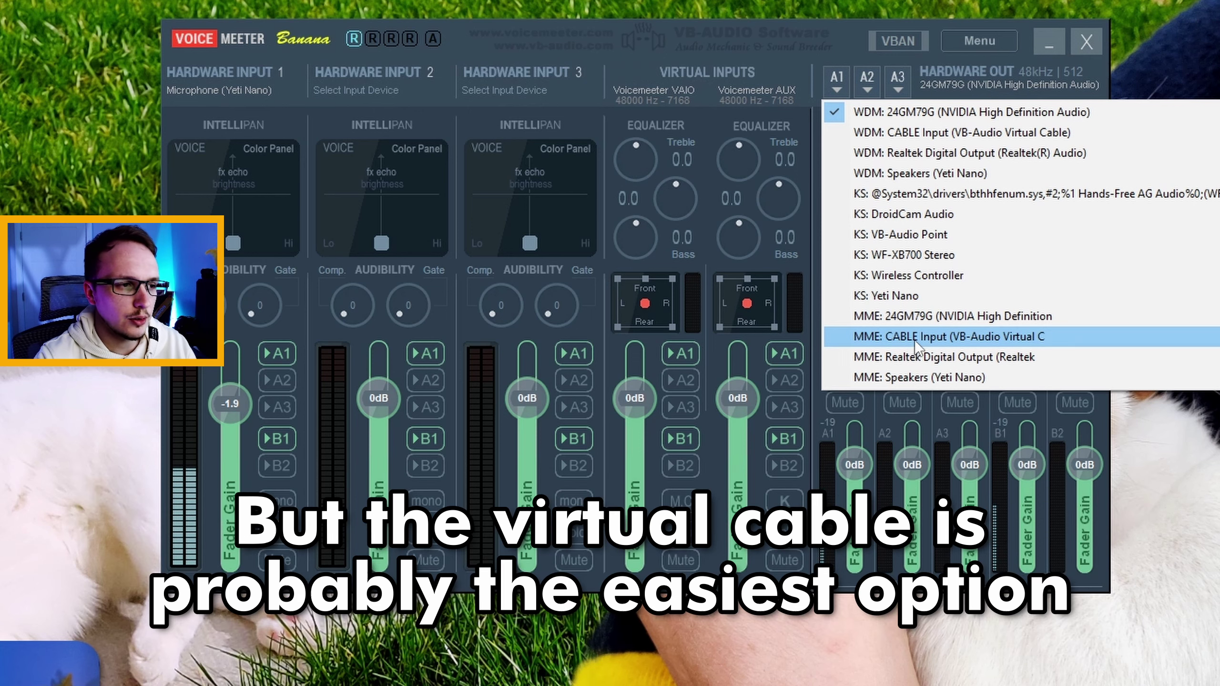
{"action": "left_click", "coordinate": [915, 339]}
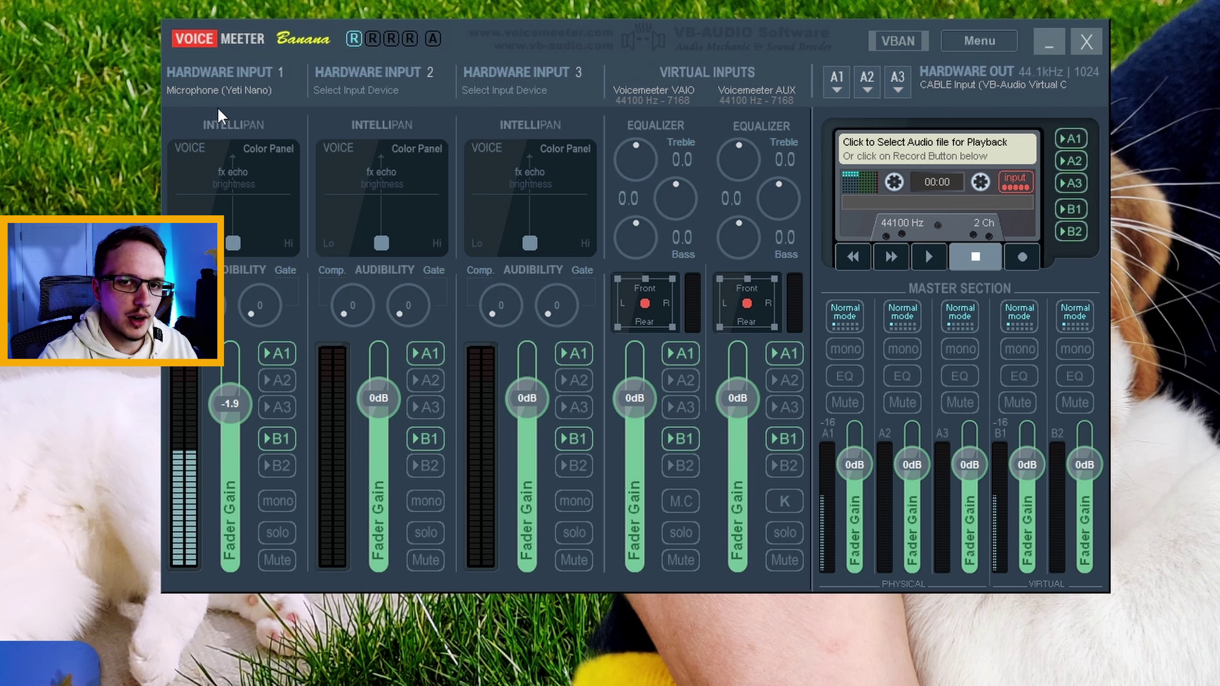
Step: Make A1 mono, move the Push to Mute window aside, and open its button configuration
{"action": "left_click", "coordinate": [845, 349]}
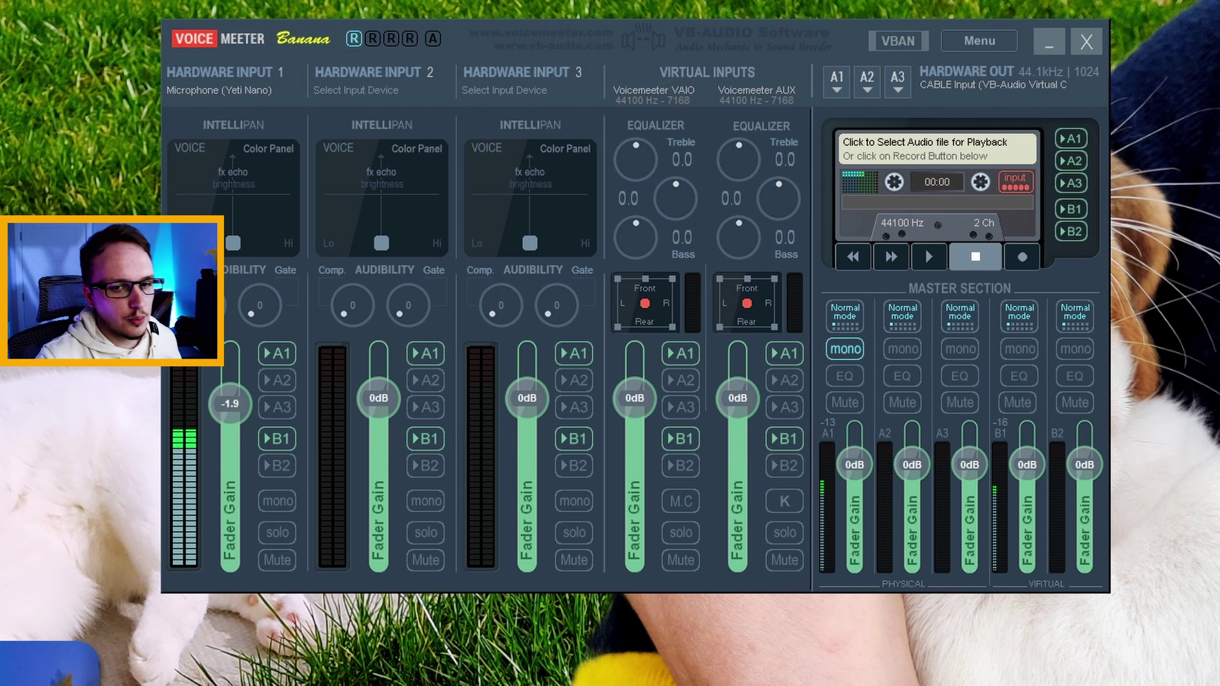
{"action": "left_click", "coordinate": [974, 42]}
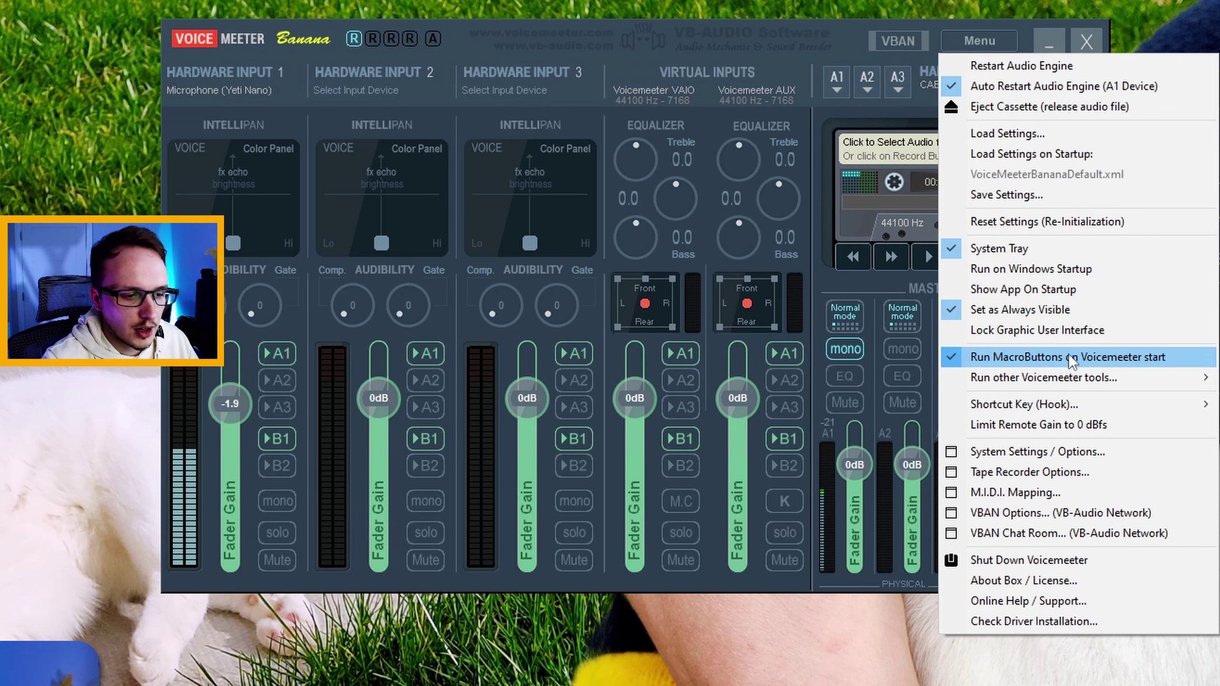
{"action": "key", "text": "Escape"}
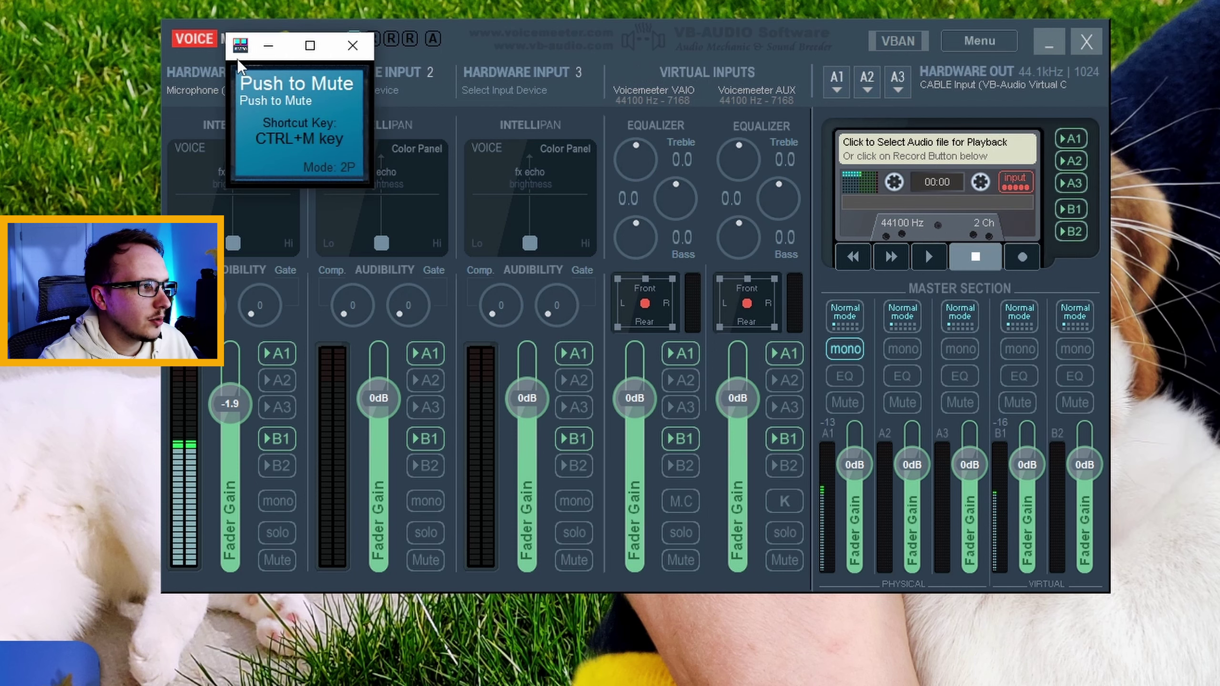
{"action": "left_click_drag", "start_coordinate": [238, 60], "coordinate": [31, 38]}
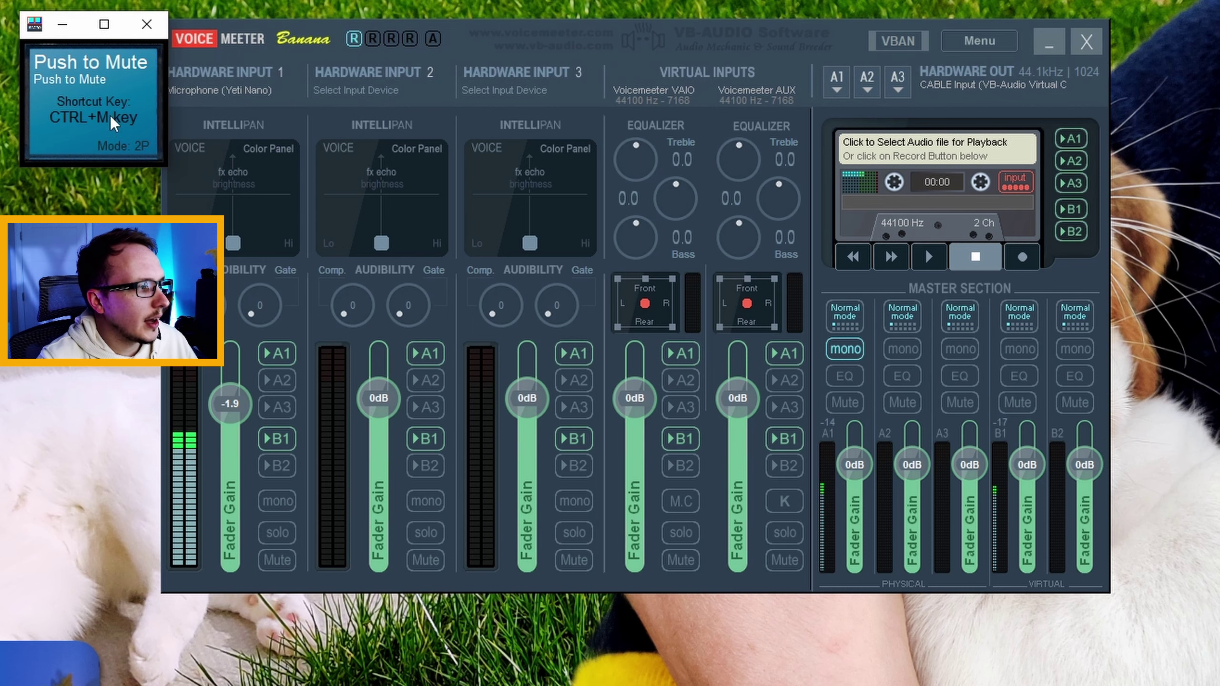
{"action": "right_click", "coordinate": [93, 82]}
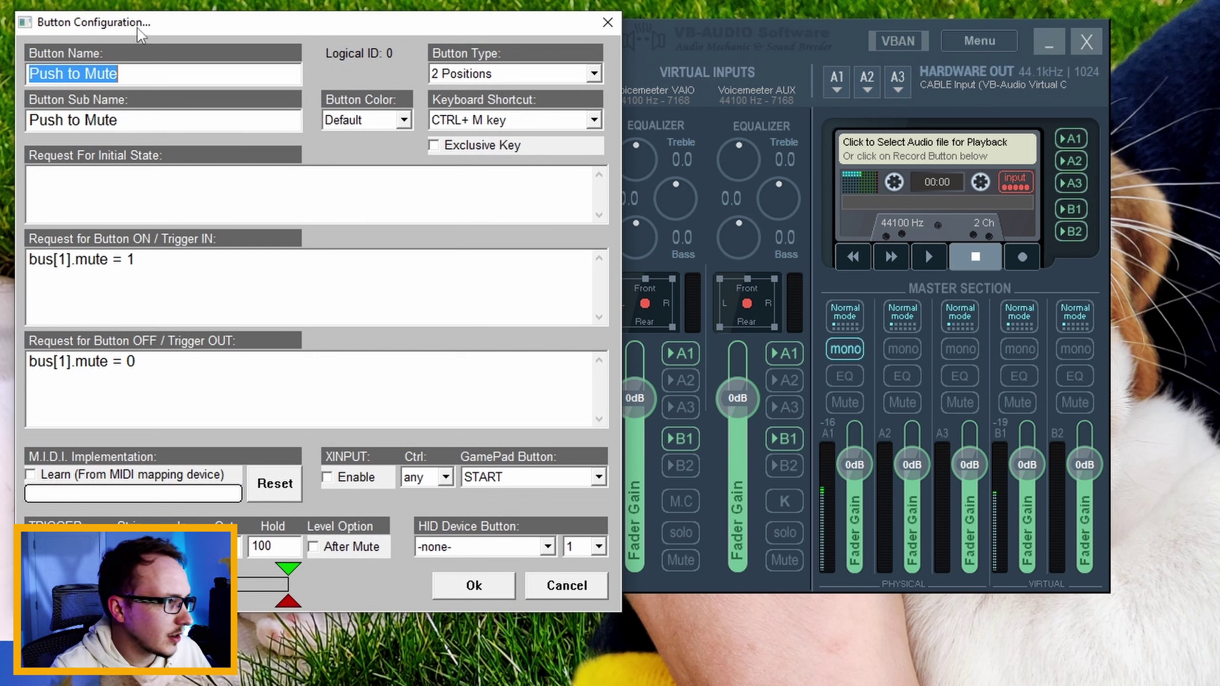
{"action": "left_click", "coordinate": [149, 73]}
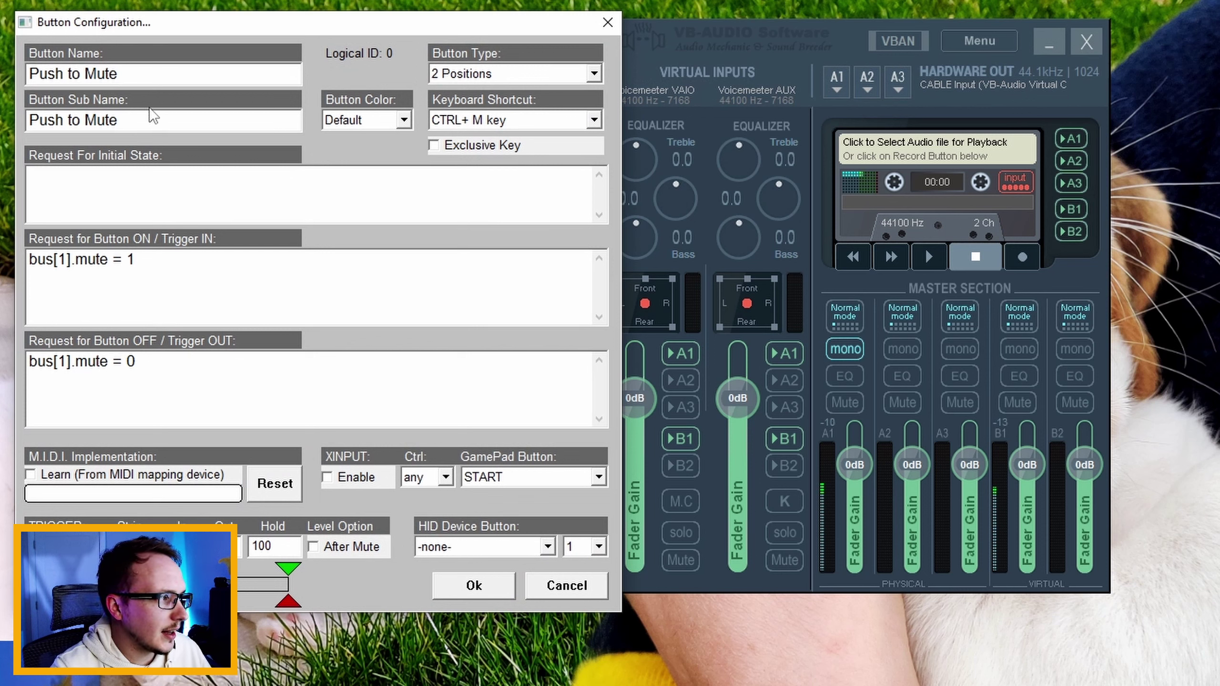
{"action": "left_click", "coordinate": [155, 121]}
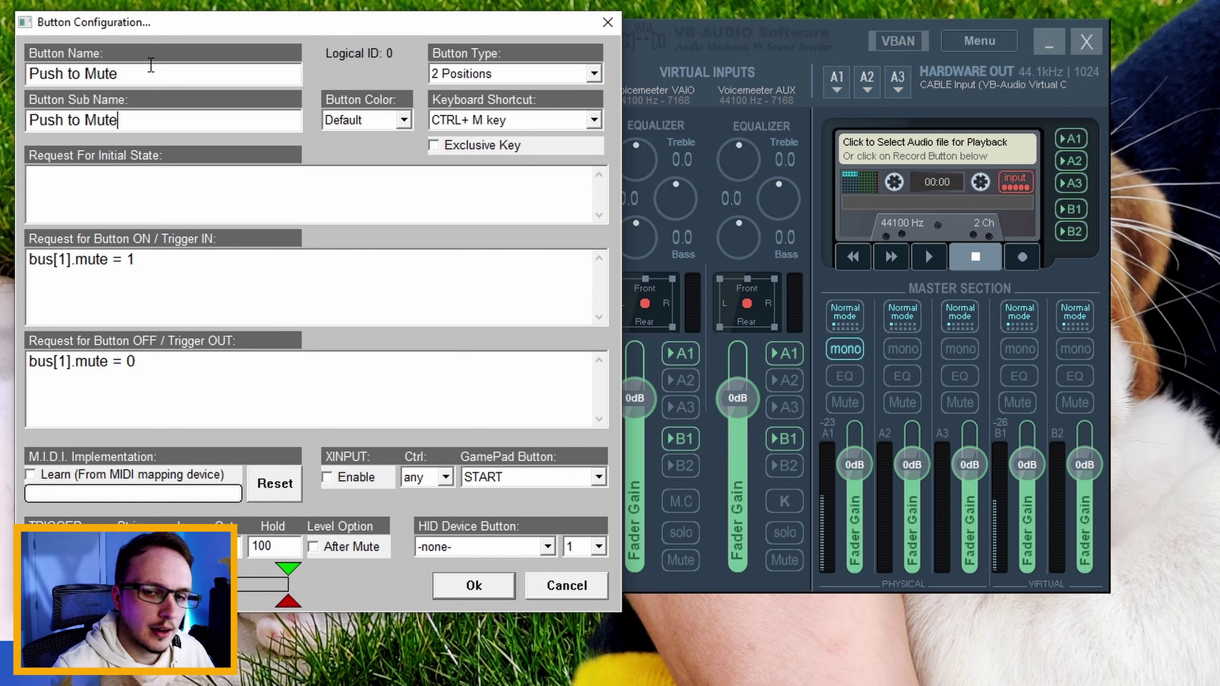
{"action": "left_click", "coordinate": [533, 72]}
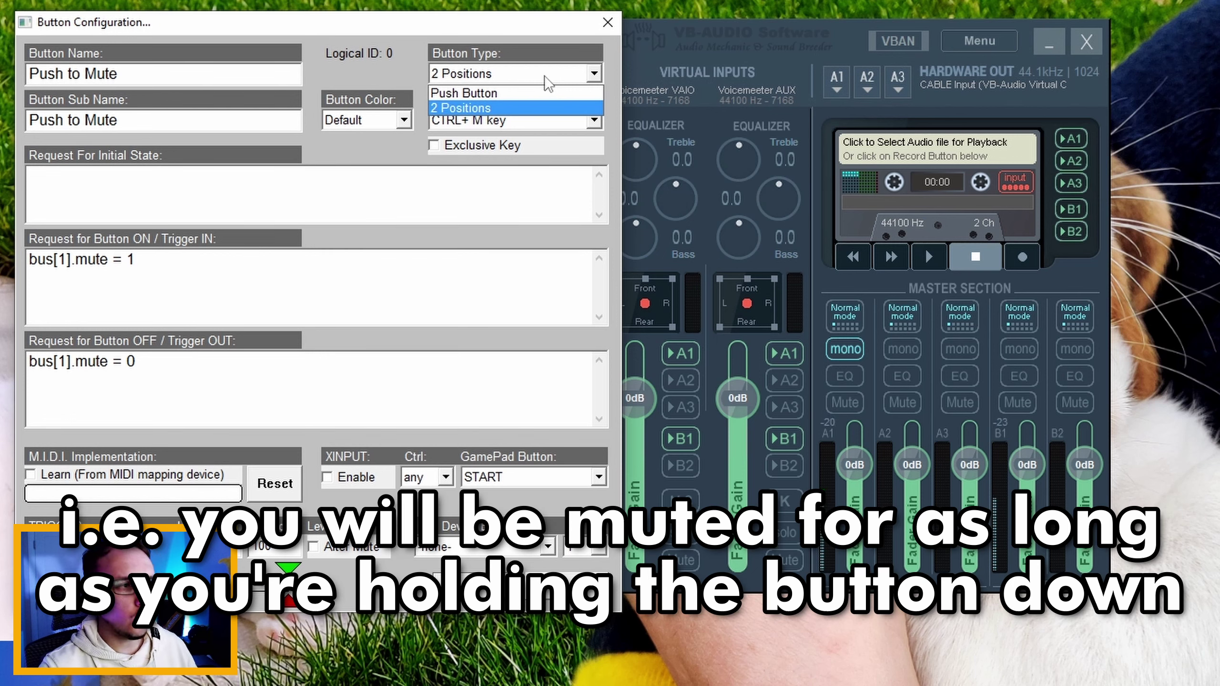
{"action": "left_click", "coordinate": [544, 75]}
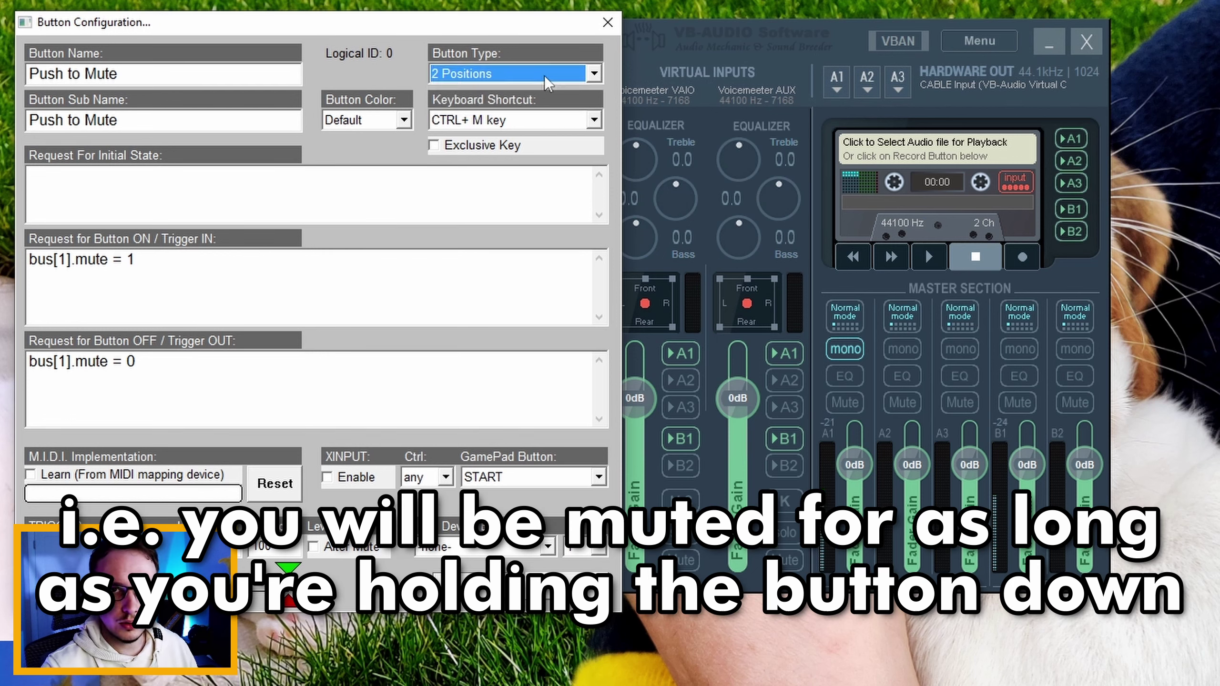
{"action": "left_click", "coordinate": [538, 121]}
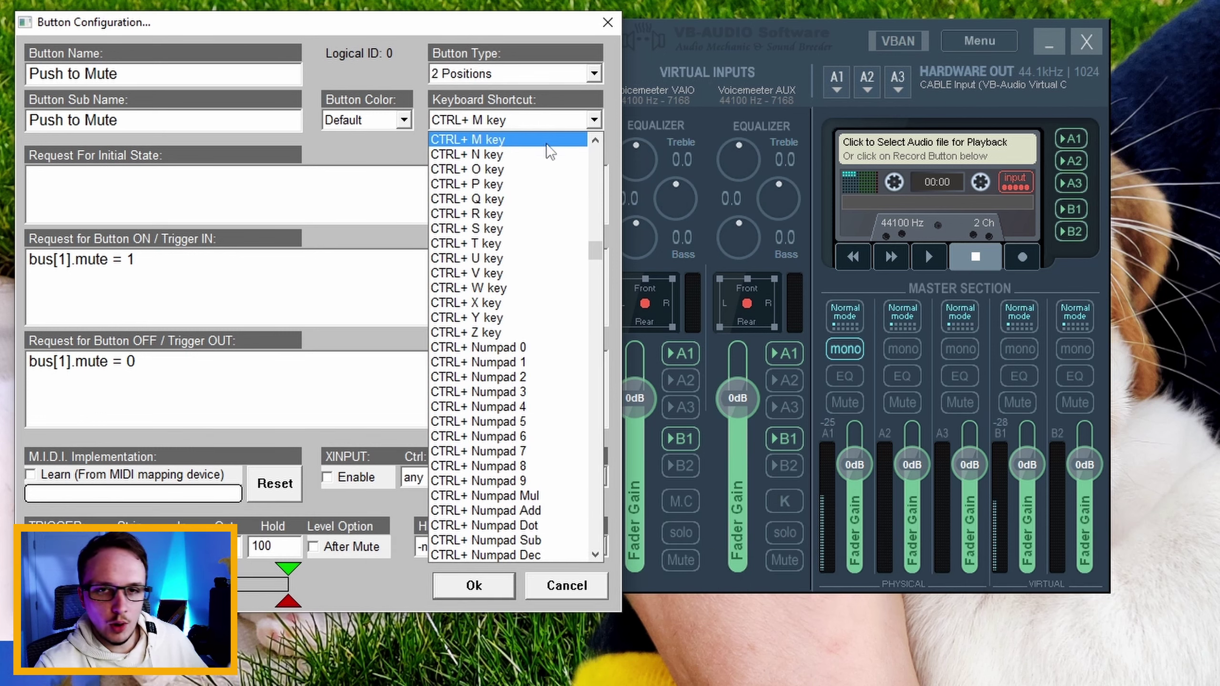
{"action": "left_click", "coordinate": [240, 269]}
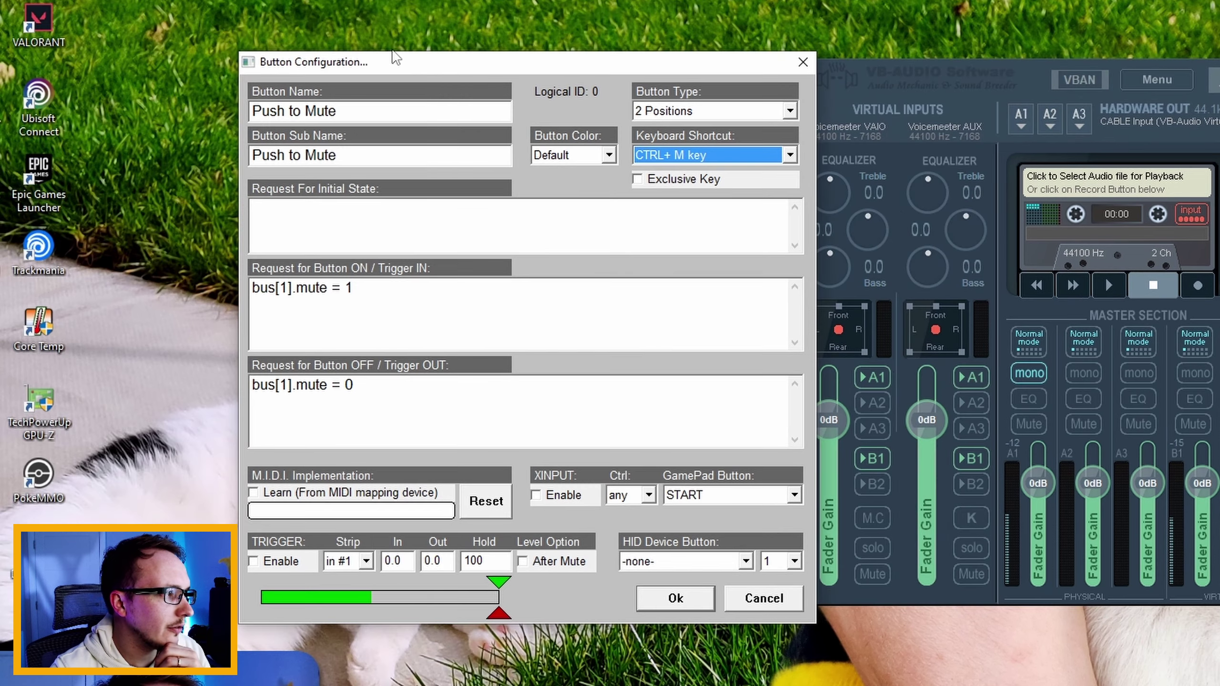
{"action": "left_click_drag", "start_coordinate": [390, 52], "coordinate": [185, 53]}
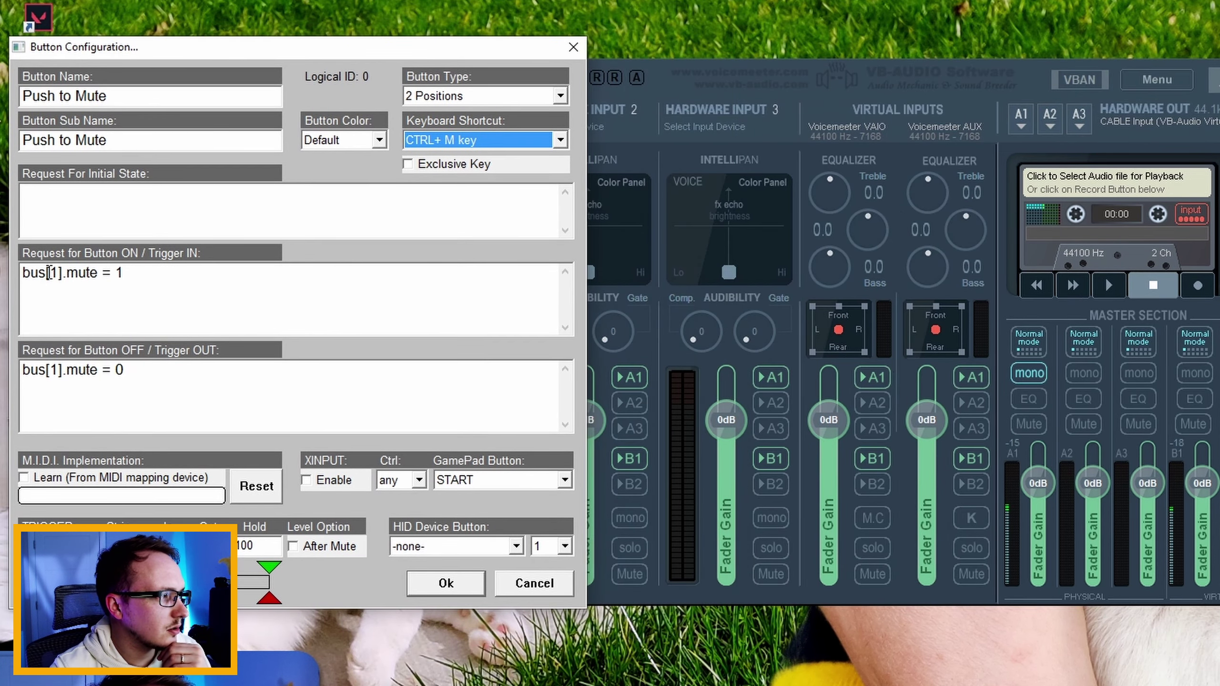
Step: Change both ON and OFF requests from bus[1].mute to bus[0].mute and save the button
{"action": "left_click", "coordinate": [49, 273]}
{"action": "key", "text": "Delete"}
{"action": "type", "text": "0"}
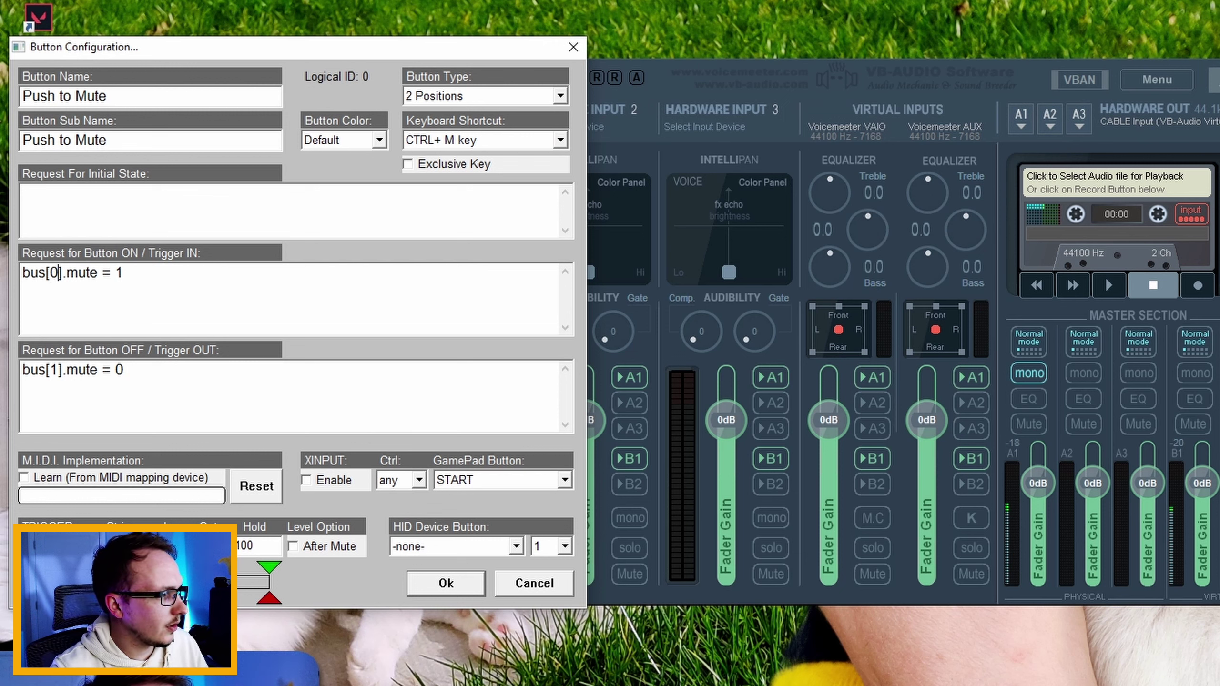
{"action": "key", "text": "Delete"}
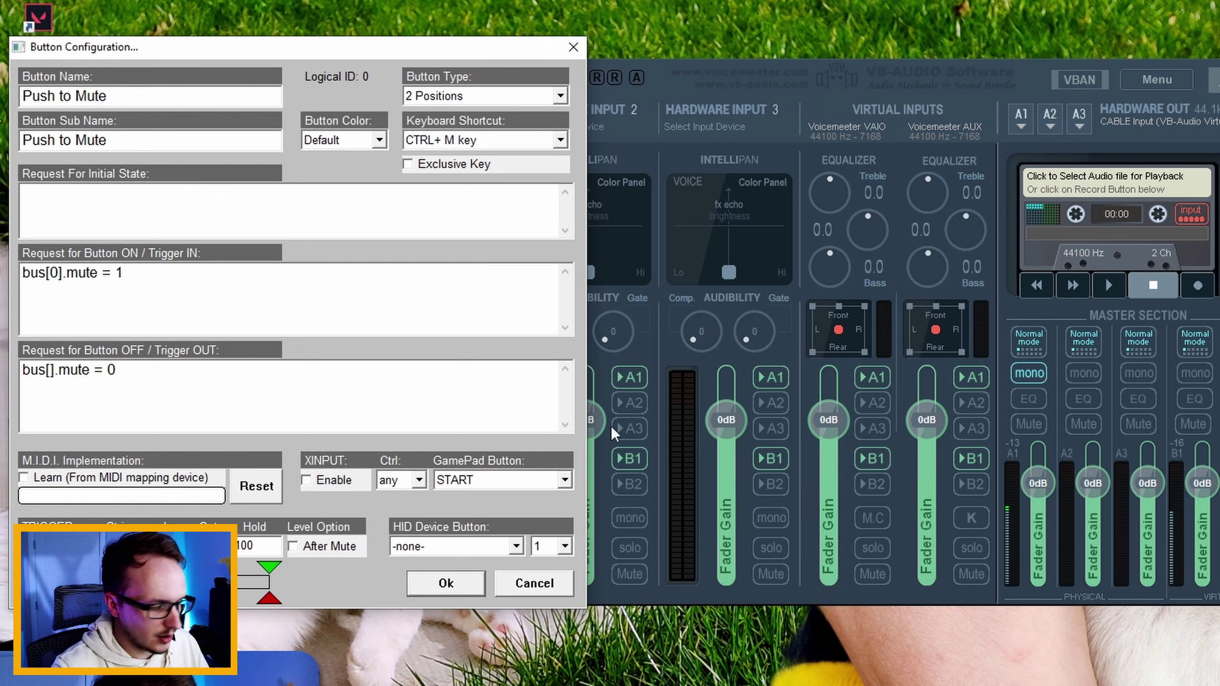
{"action": "type", "text": "0"}
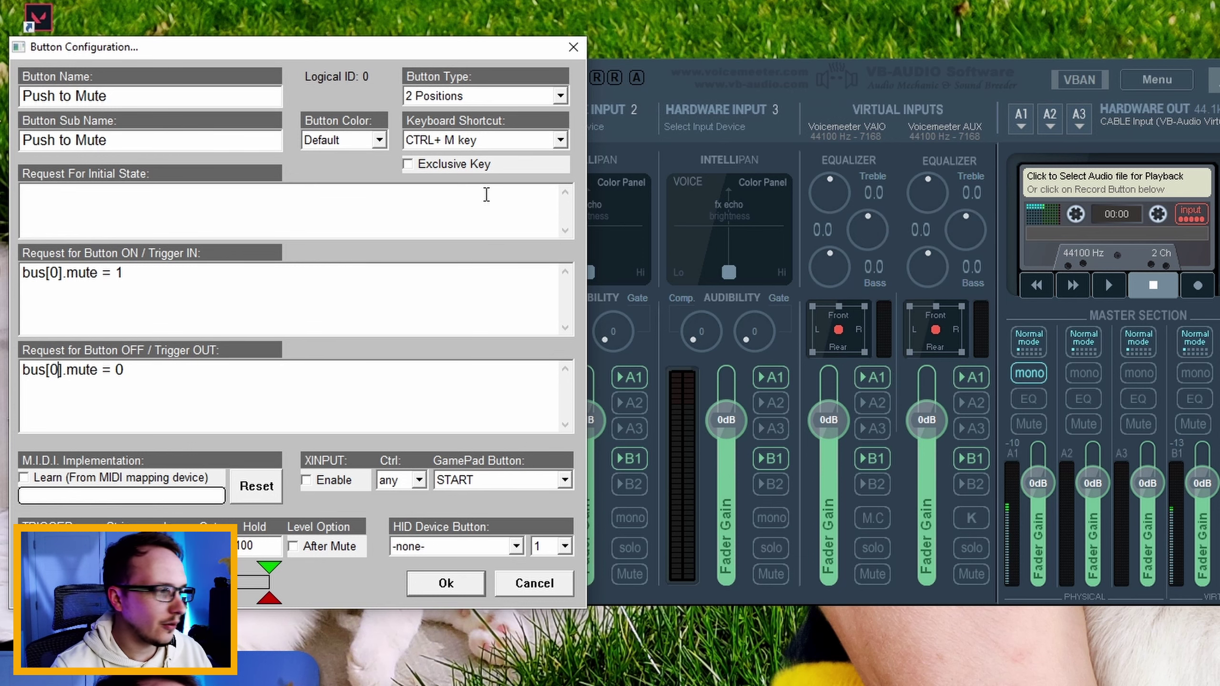
{"action": "left_click", "coordinate": [449, 583]}
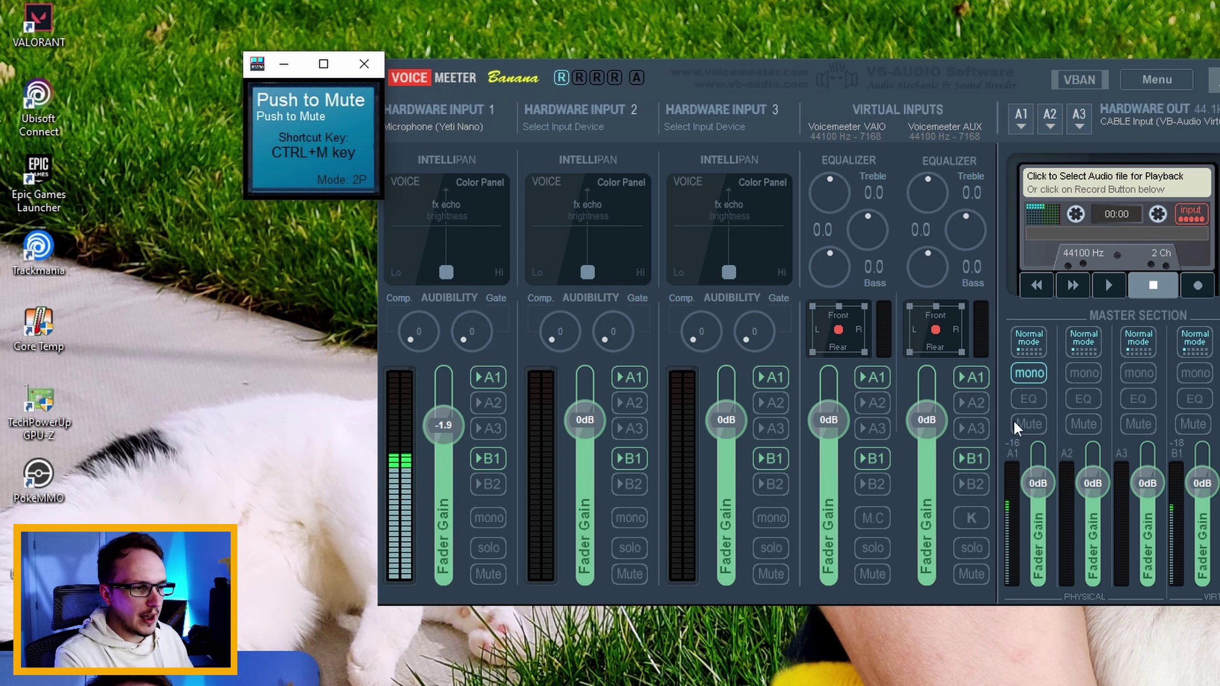
{"action": "key", "text": "ctrl+m"}
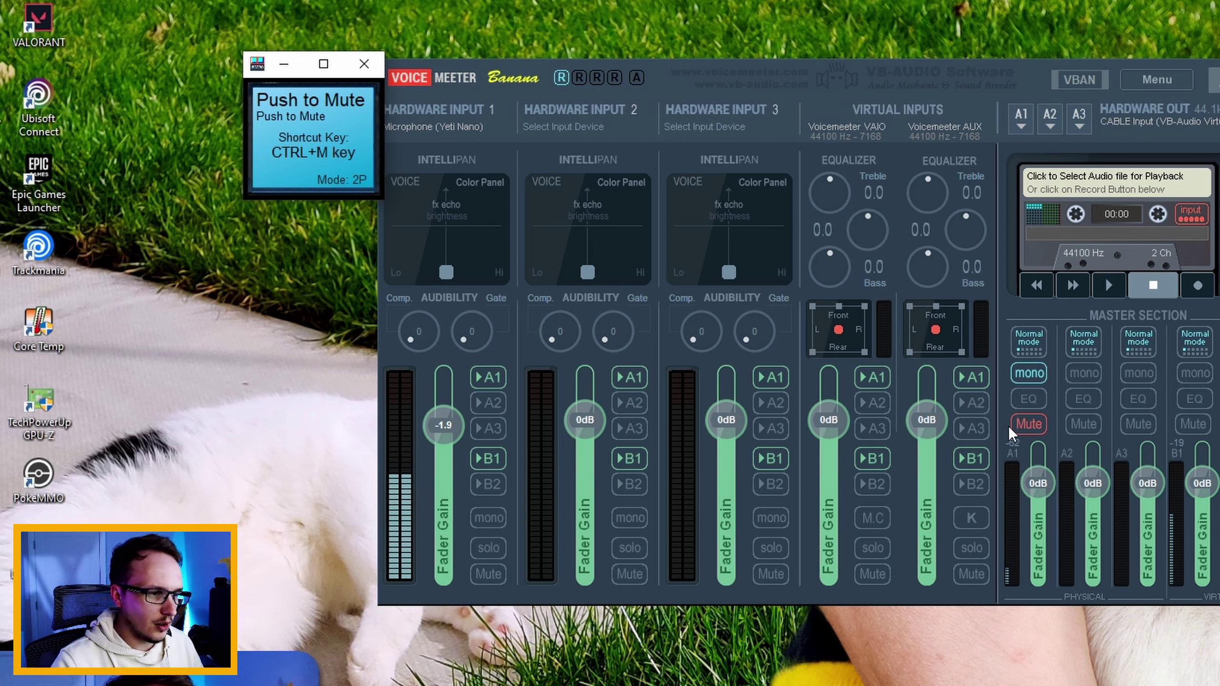
{"action": "key", "text": "ctrl+m"}
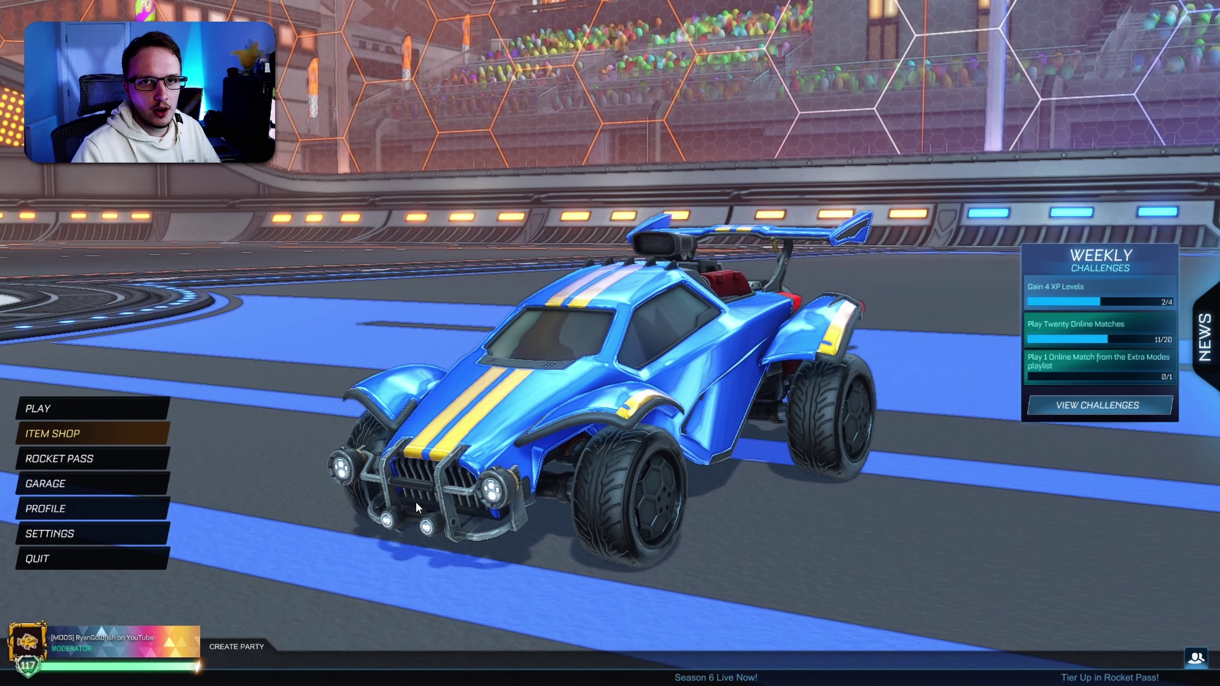
Step: Set Rocket League's voice chat input device to CABLE Output (VB-Audio Virtual Cable) and go back
{"action": "left_click", "coordinate": [101, 536]}
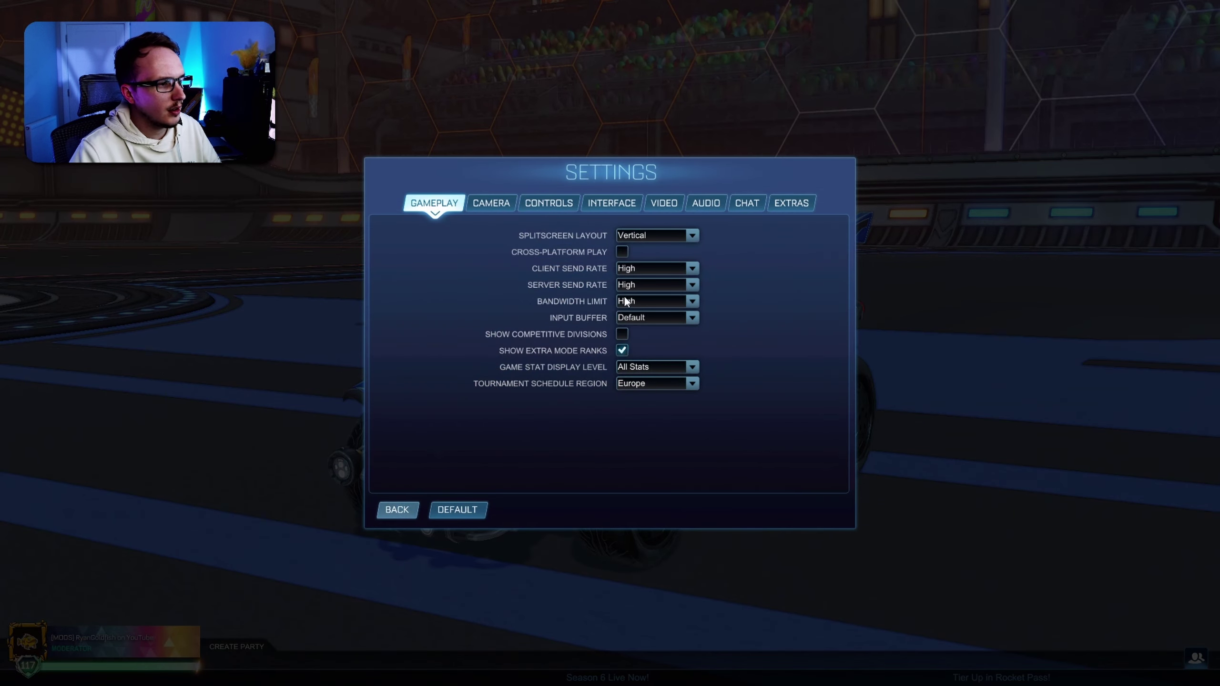
{"action": "left_click", "coordinate": [755, 207]}
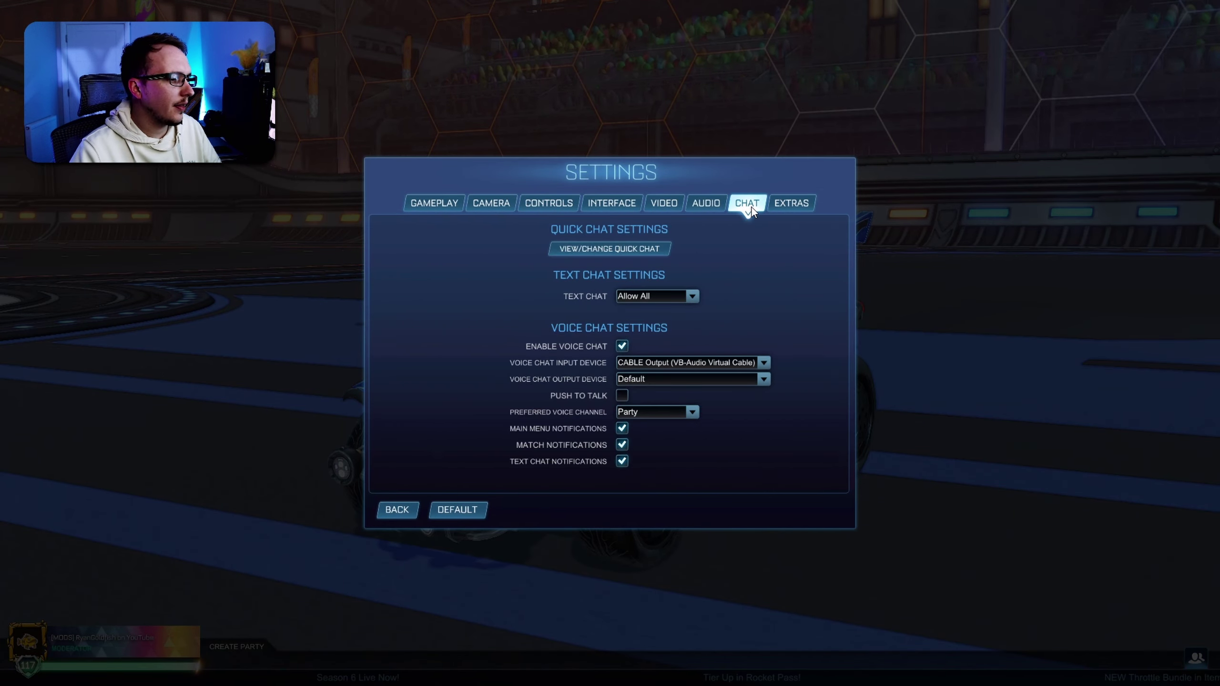
{"action": "left_click", "coordinate": [661, 366]}
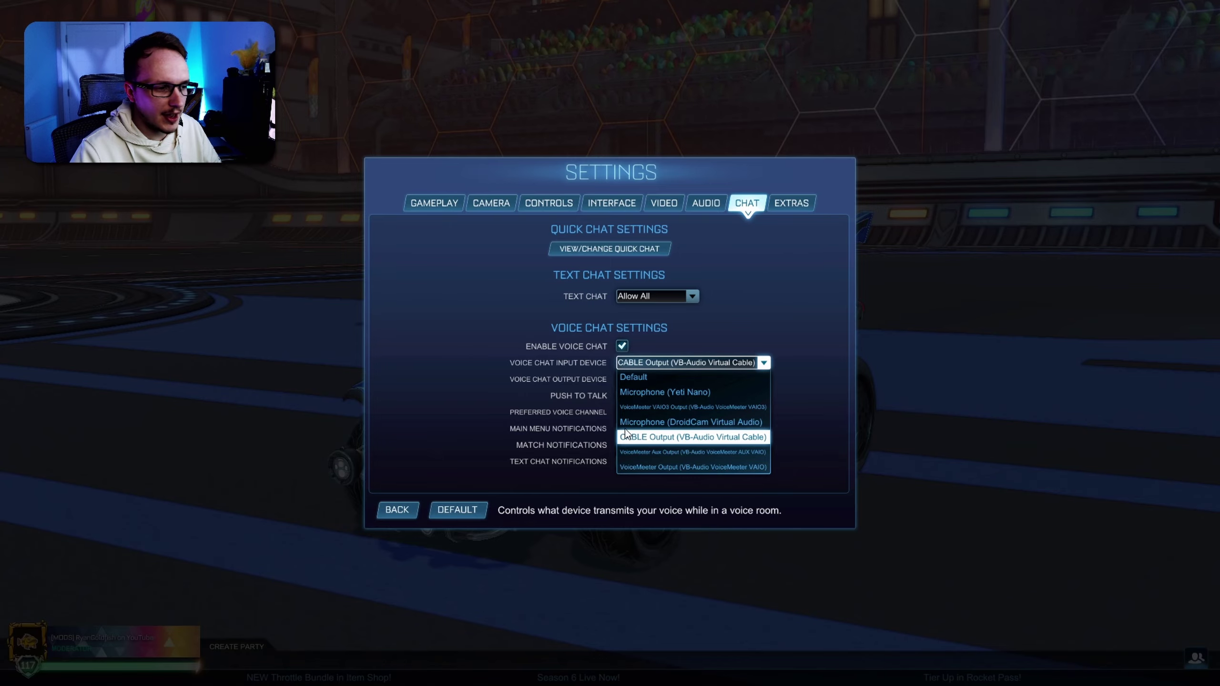
{"action": "left_click", "coordinate": [398, 508]}
{"action": "left_click", "coordinate": [398, 509]}
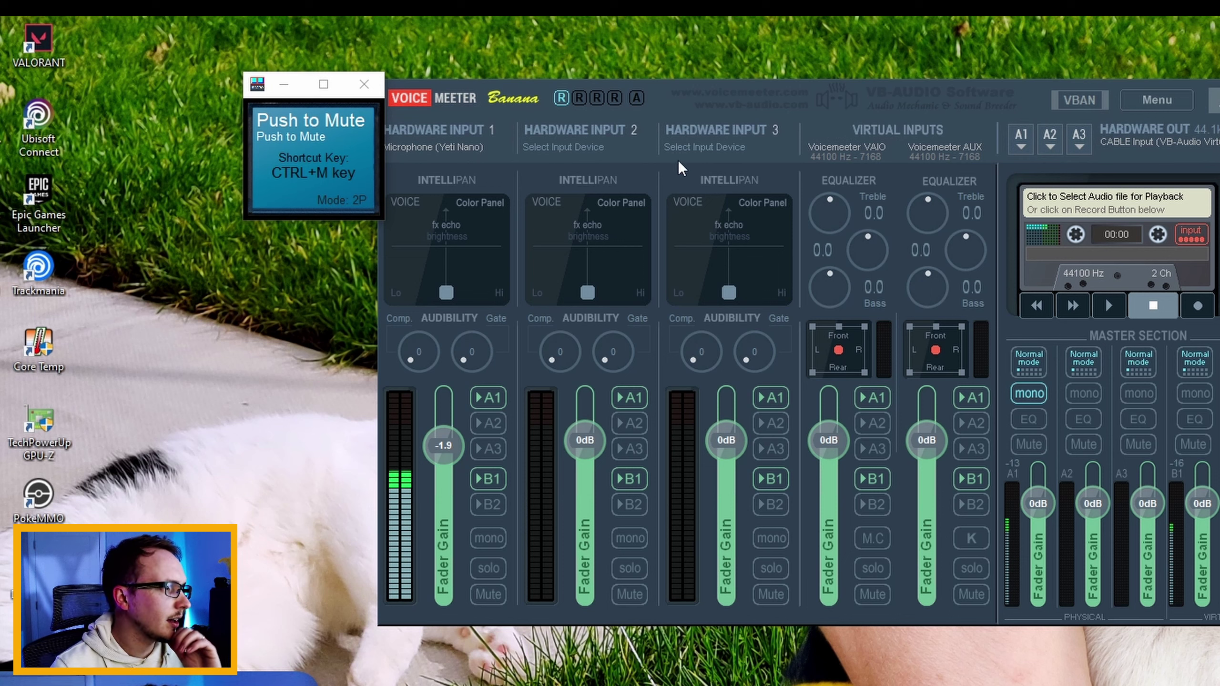
Step: Enable A2 on Hardware Input 1, set A1 to MME: 24GM79G and A2 to MME: CABLE Input
{"action": "left_click", "coordinate": [603, 157]}
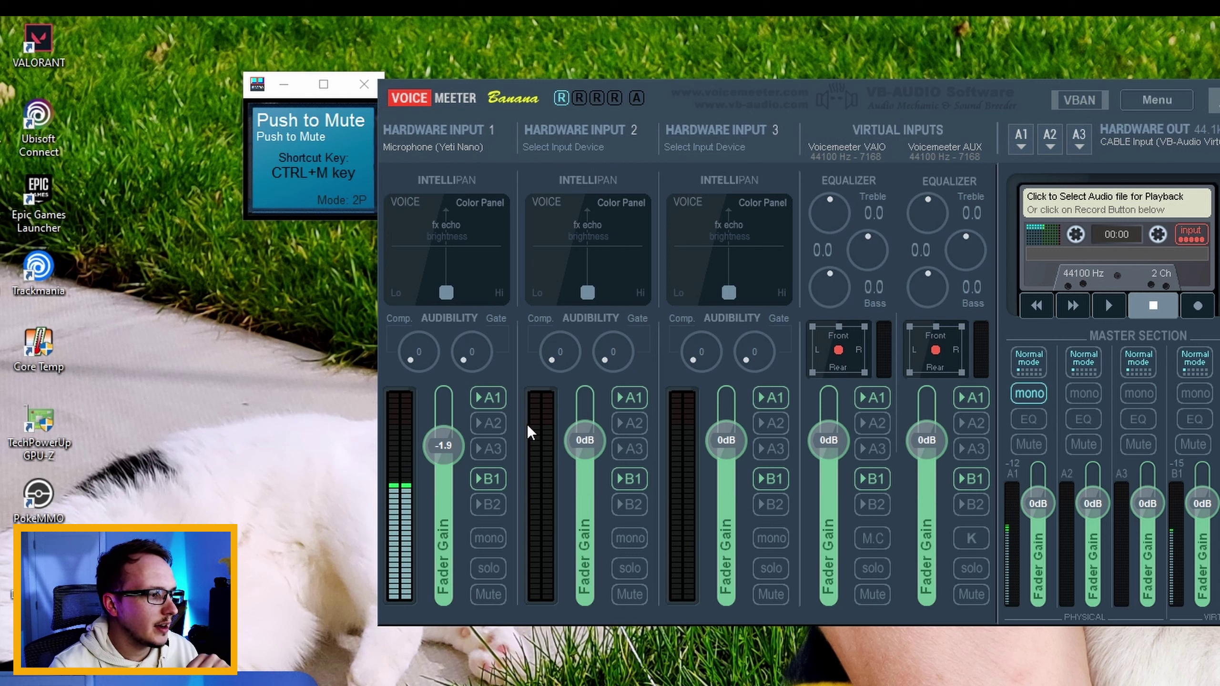
{"action": "left_click", "coordinate": [489, 422]}
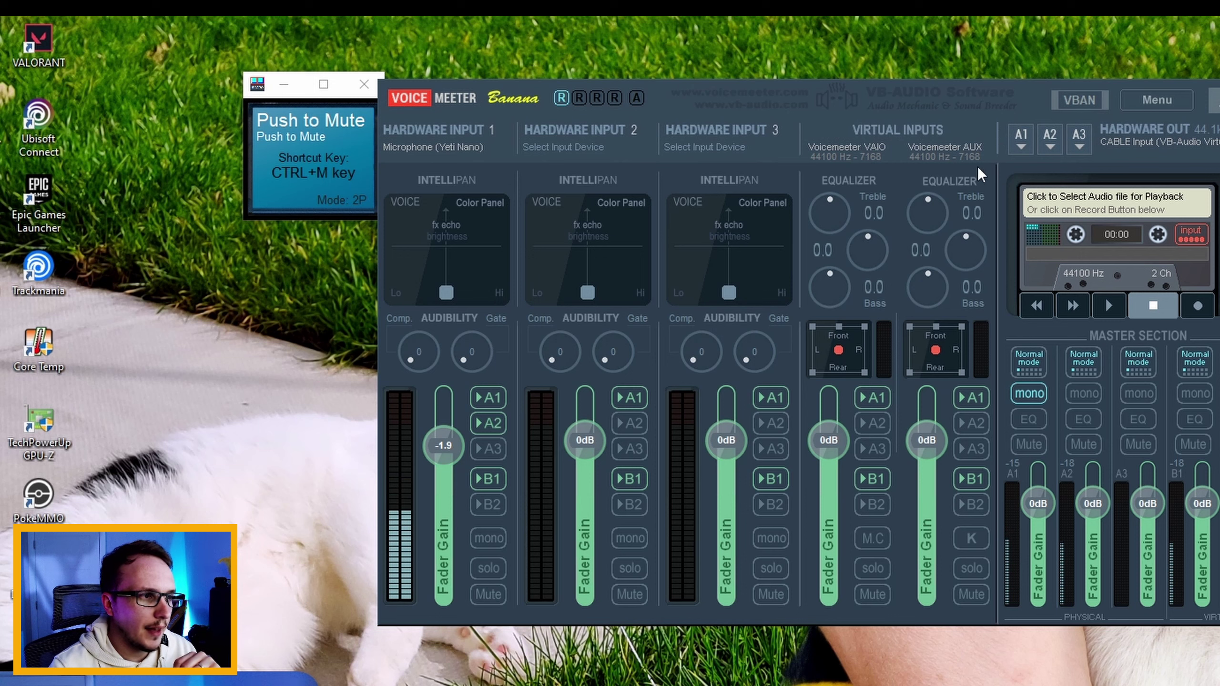
{"action": "left_click", "coordinate": [1020, 139]}
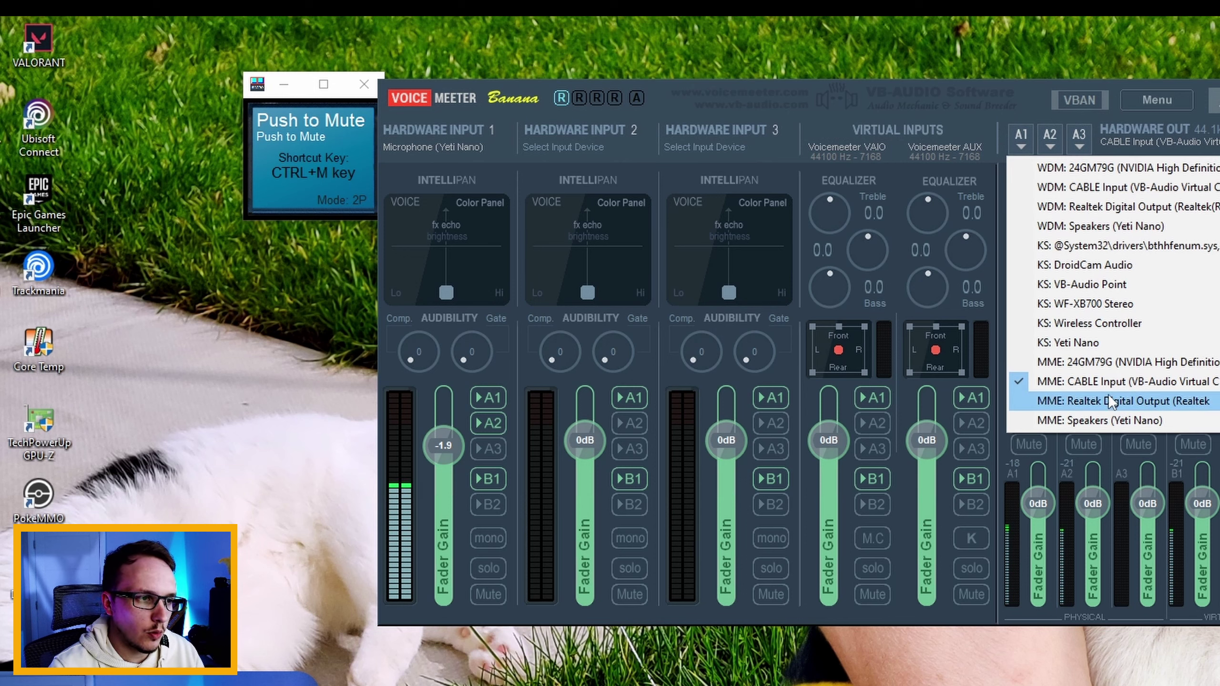
{"action": "left_click", "coordinate": [1106, 362]}
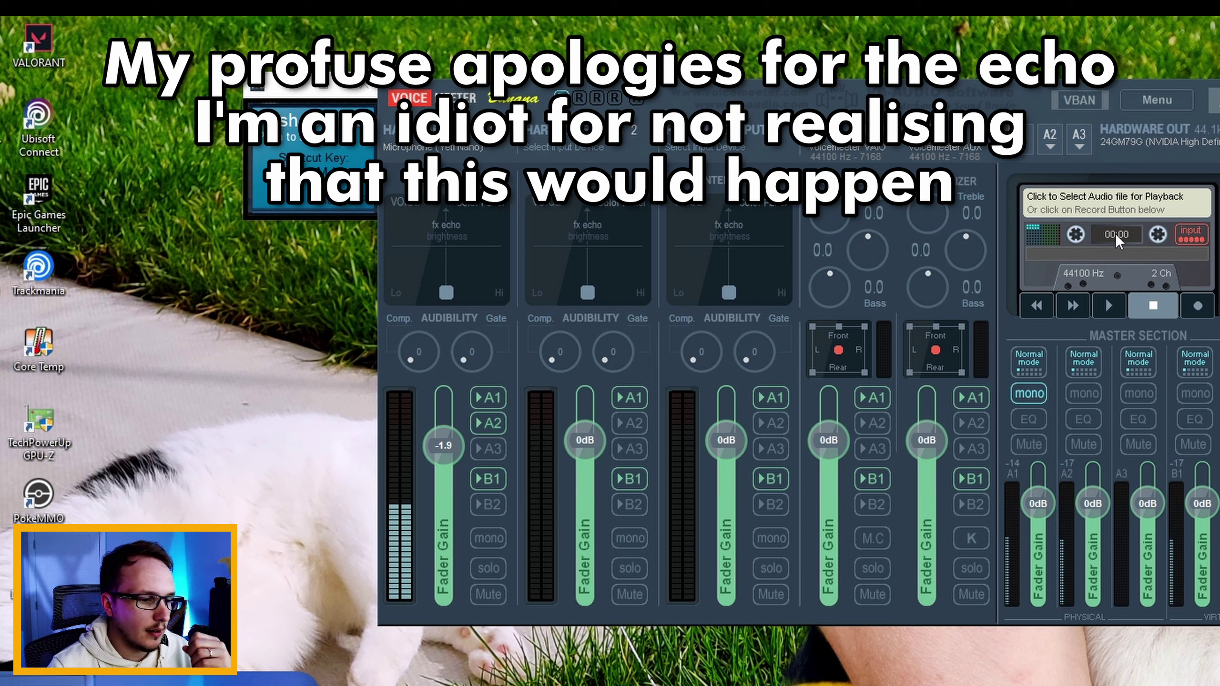
{"action": "left_click", "coordinate": [1052, 140]}
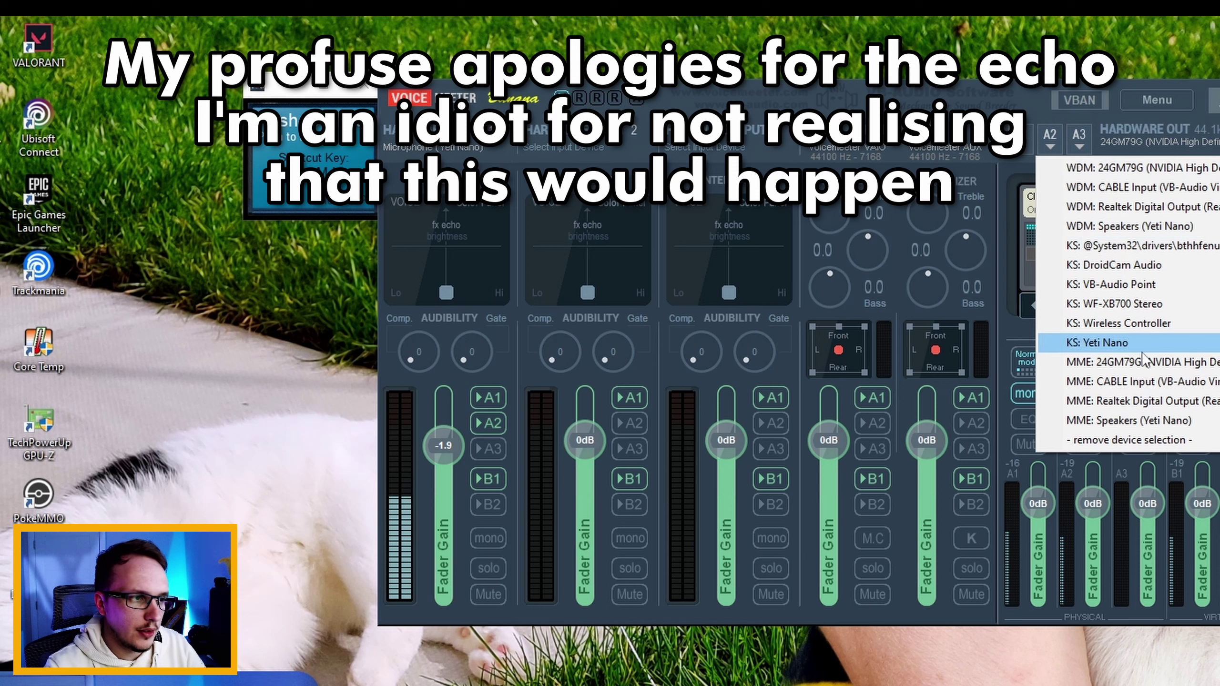
{"action": "left_click", "coordinate": [1168, 383]}
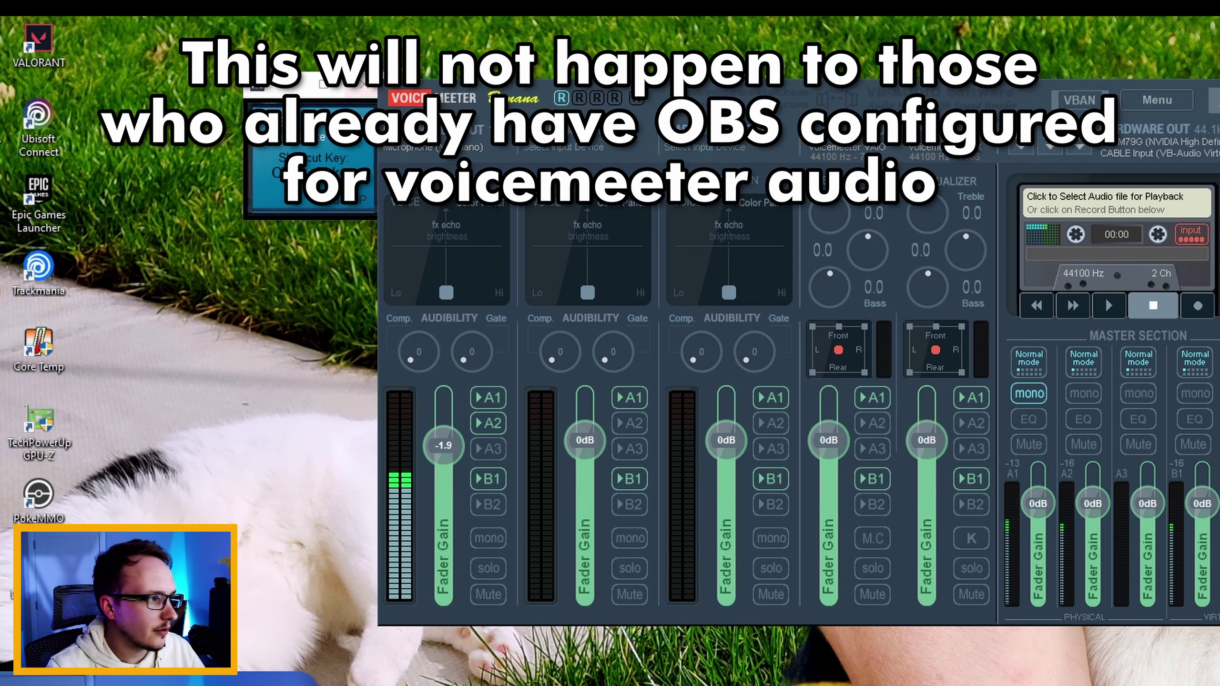
Step: Reopen the Push to Mute configuration and edit its ON request to bus[1].mute = 1
{"action": "left_click", "coordinate": [307, 159]}
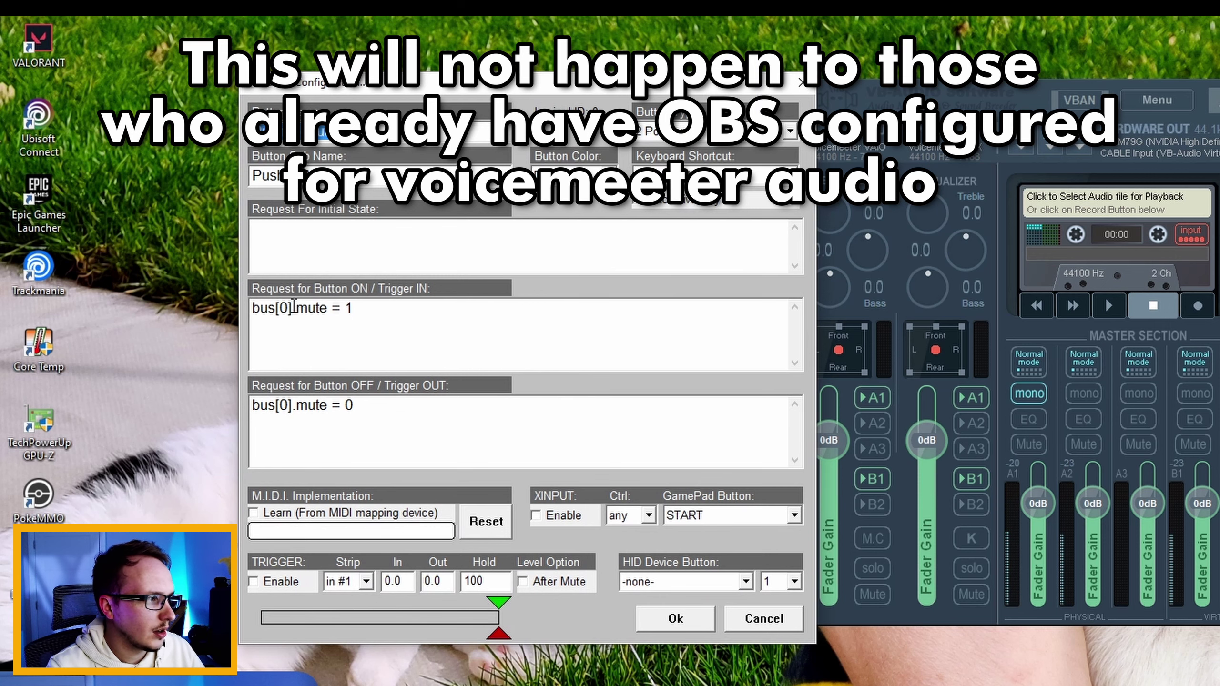
{"action": "left_click", "coordinate": [288, 308]}
{"action": "key", "text": "BackSpace"}
{"action": "type", "text": "1"}
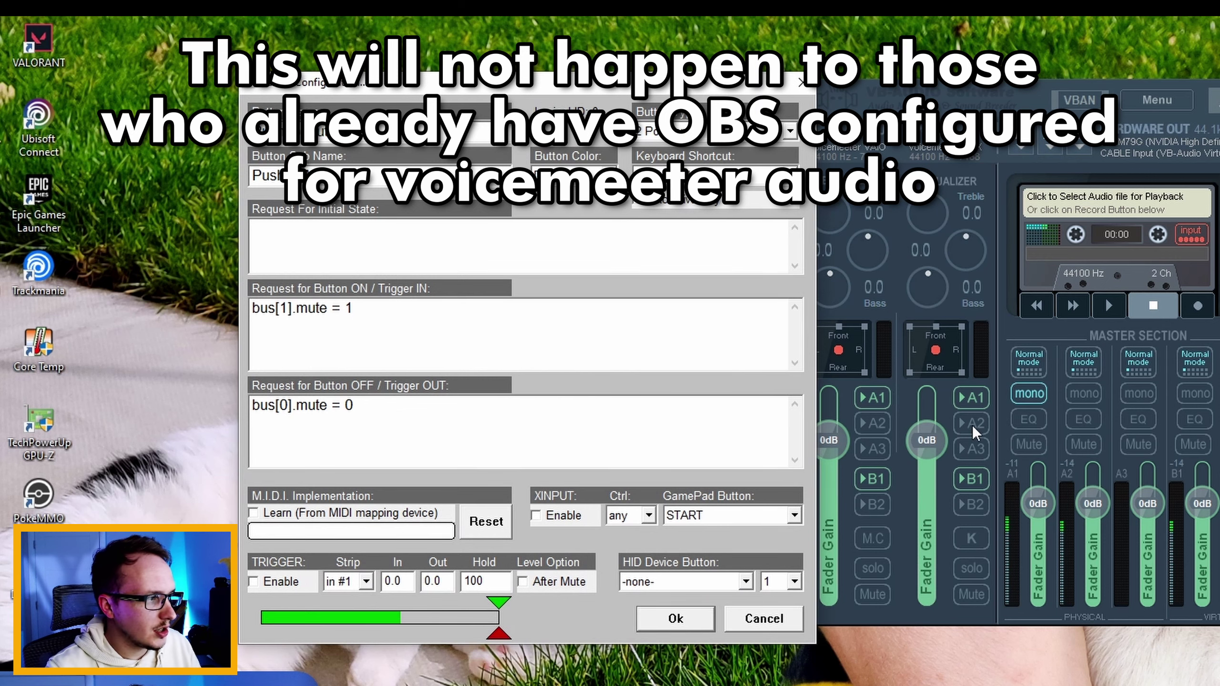